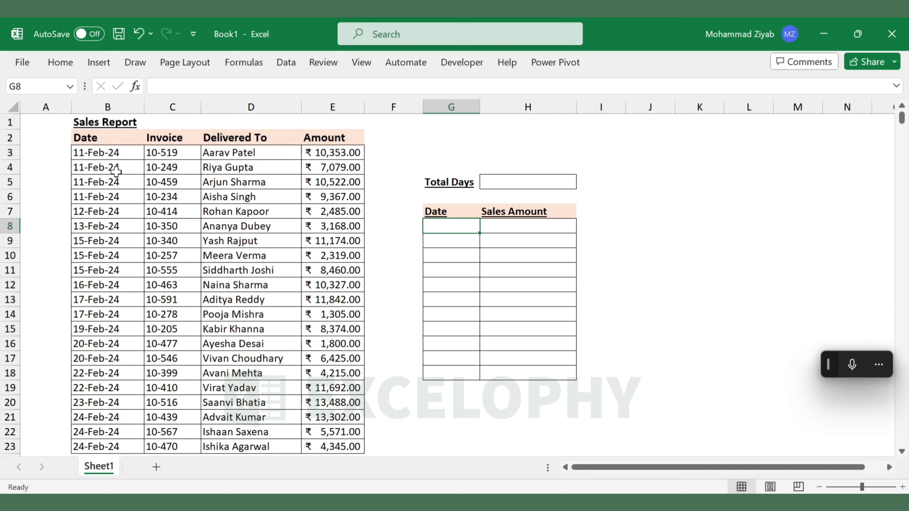
- Examine the repeated entries in the Date column and the cell count for B3:B23
drag(114, 154, 114, 195)
click(115, 211)
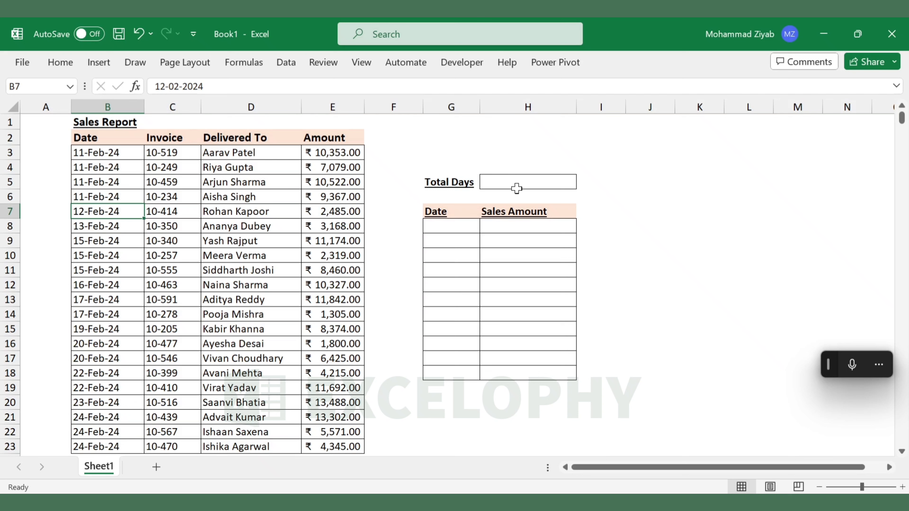
click(520, 182)
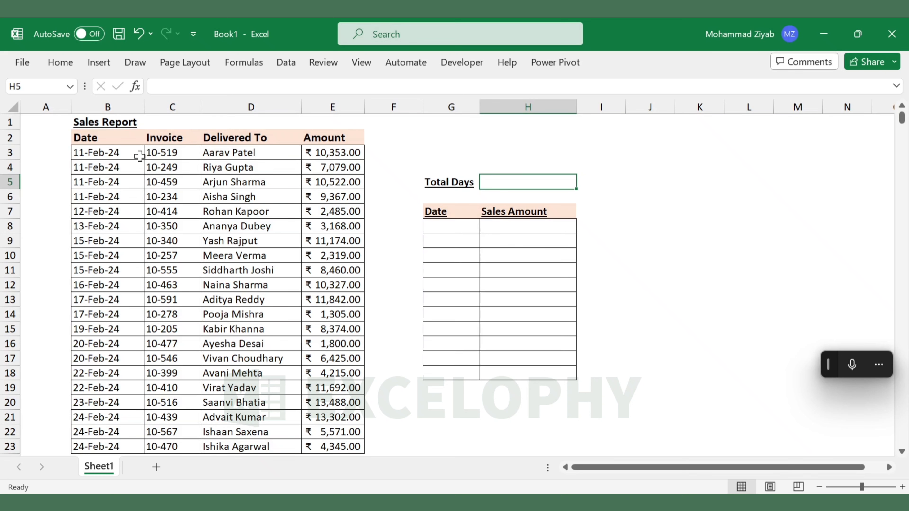
drag(128, 152, 109, 452)
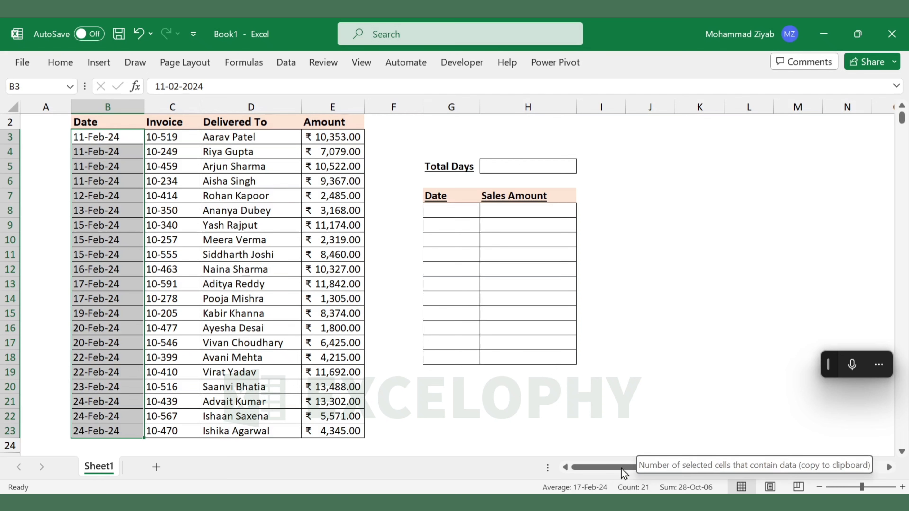
scroll(108, 284, up, 1)
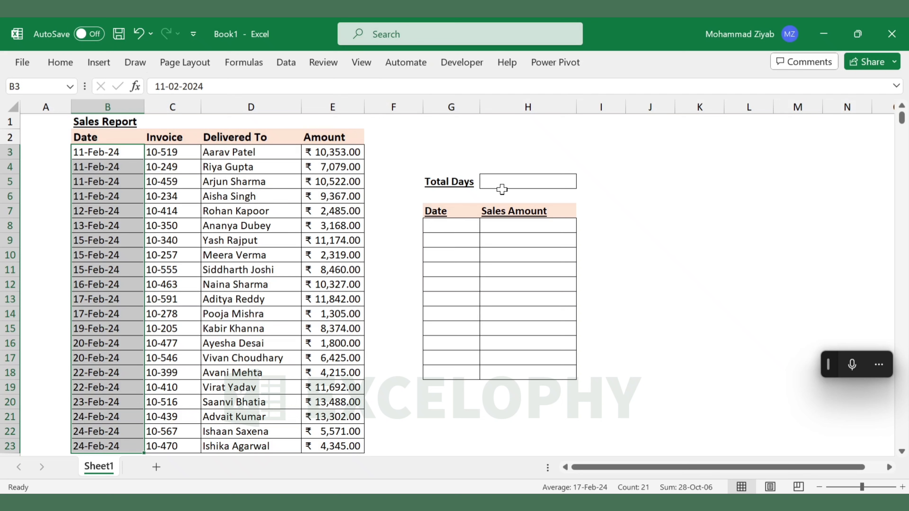
- Enter =COUNT(B3:B23) in the Total Days cell H5 to count the date entries
click(503, 182)
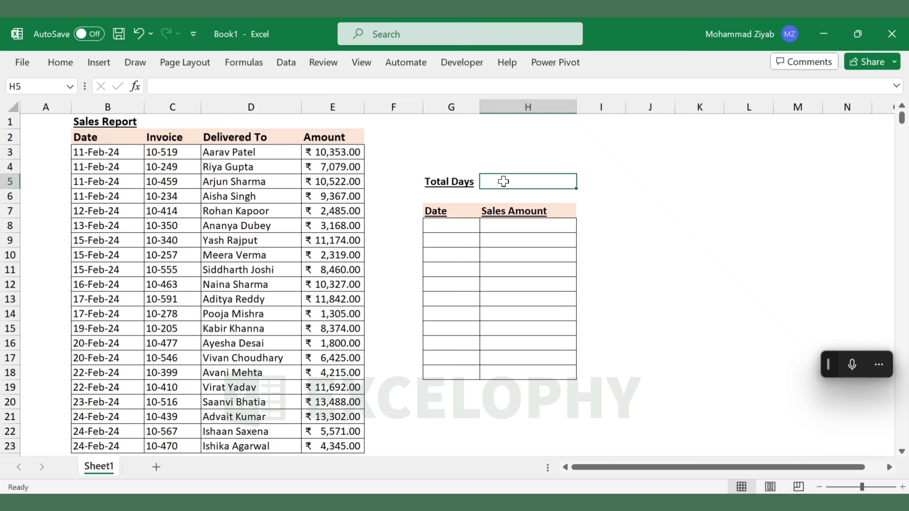
text(=)
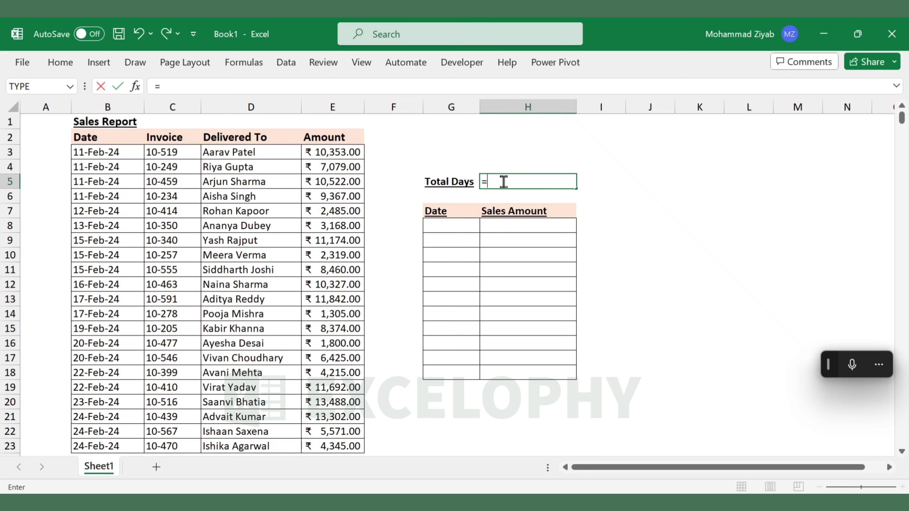
text(cou)
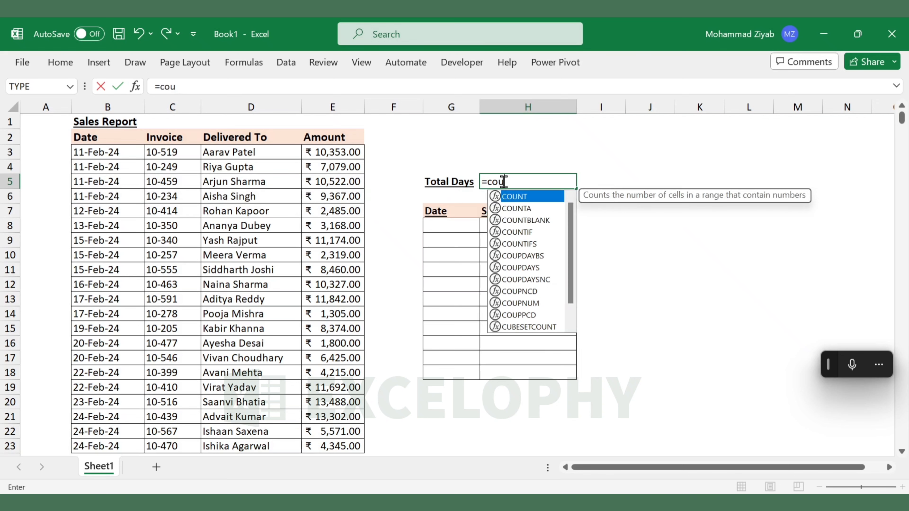
text(nt)
key(Tab)
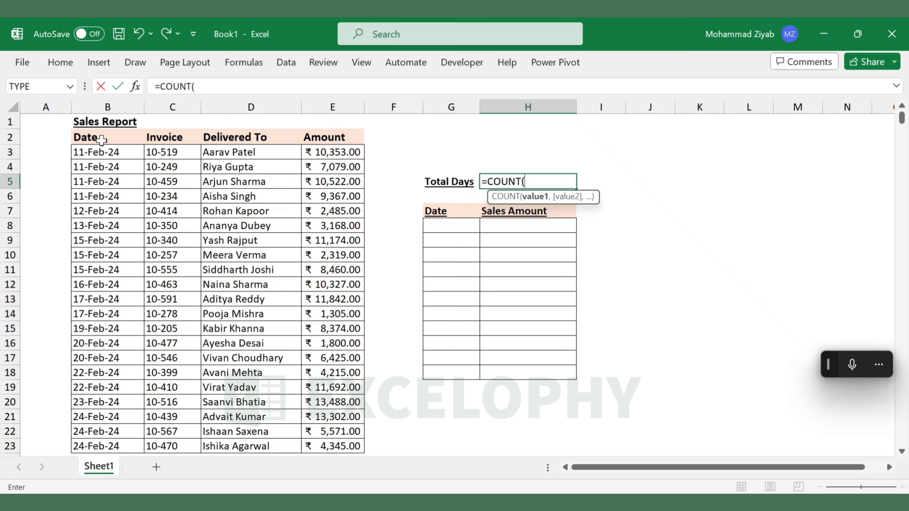
drag(111, 153, 106, 454)
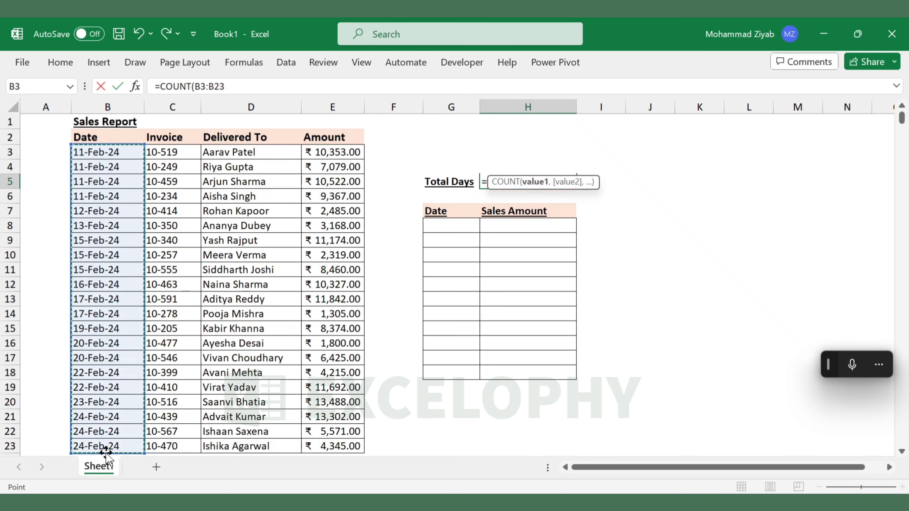
key(Return)
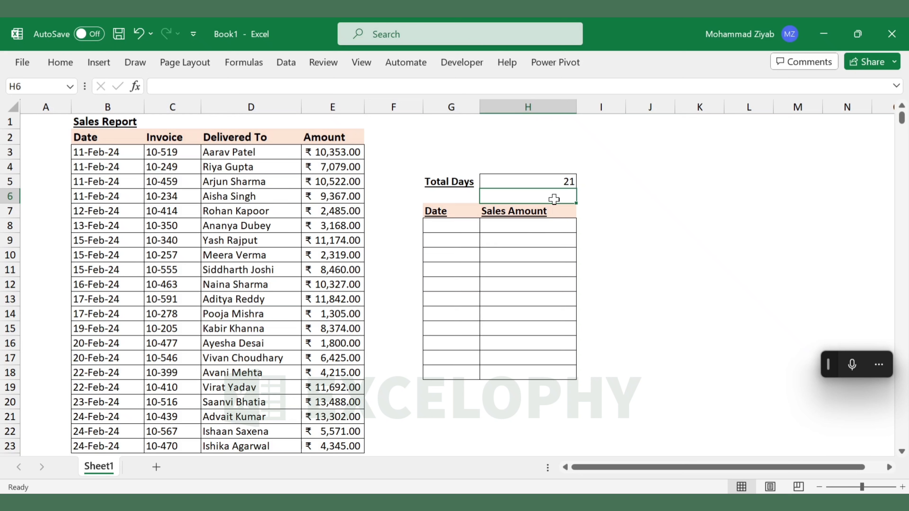
- Change the Total Days formula in H5 to =COUNT(UNIQUE(B3:B23)) so that each date counts only once
click(548, 180)
double_click(546, 181)
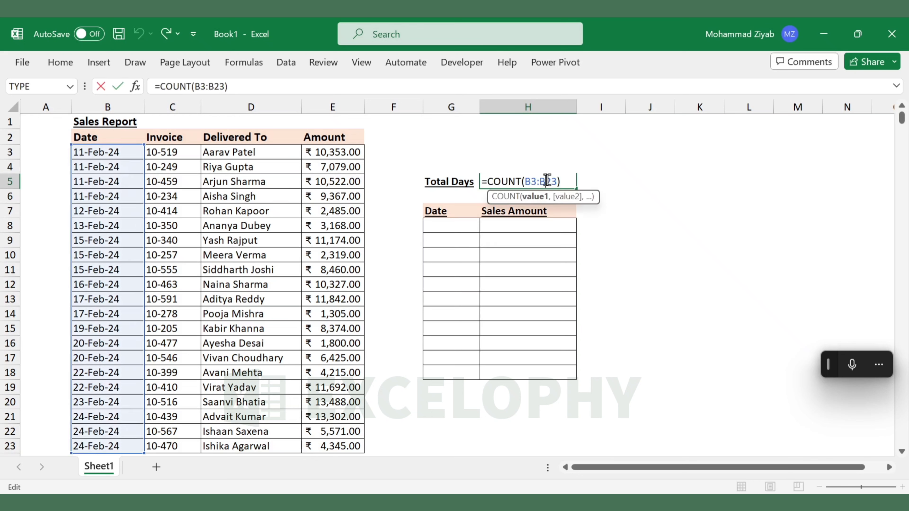
double_click(547, 181)
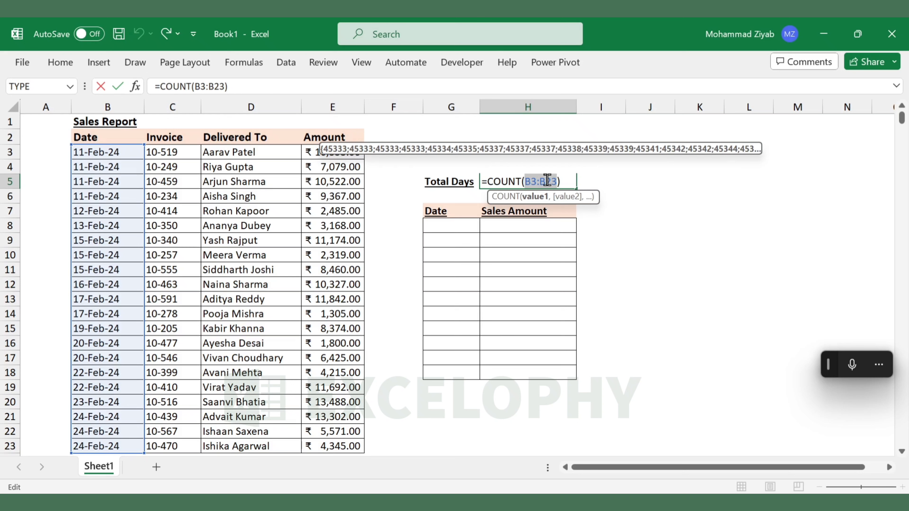
text(uniq)
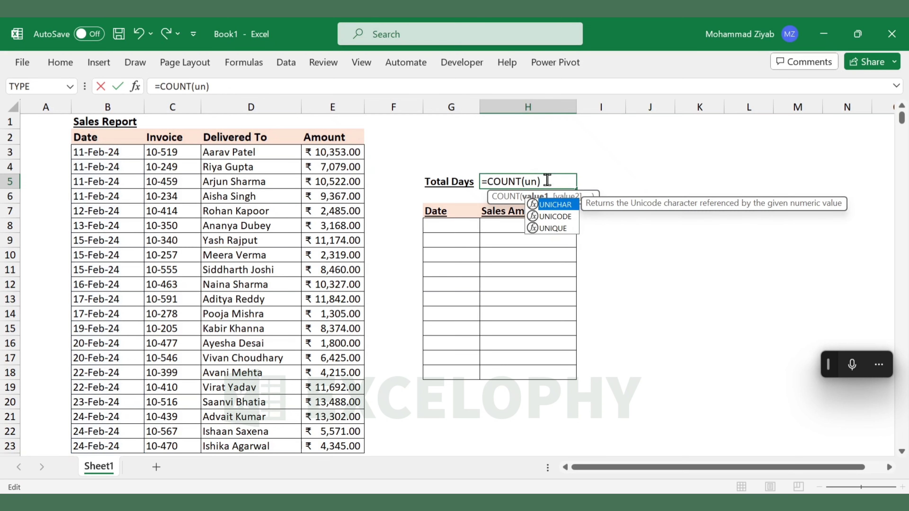
key(Tab)
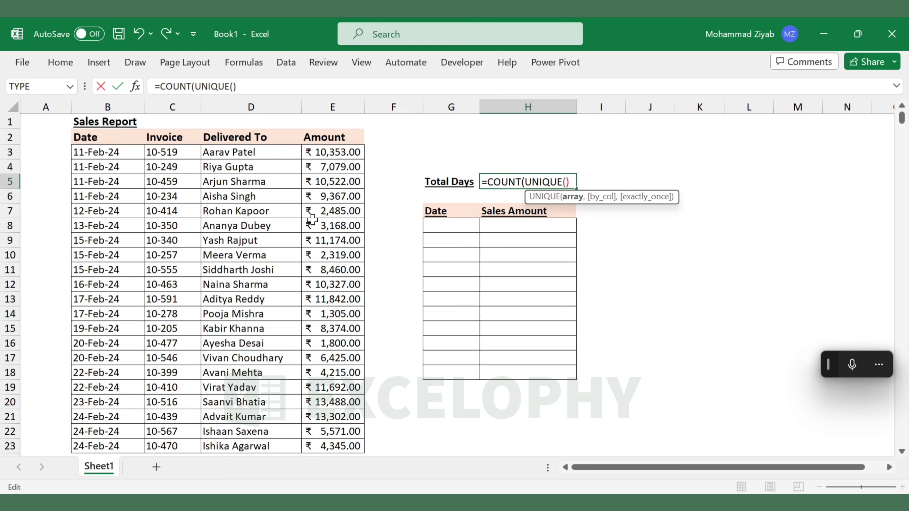
click(122, 152)
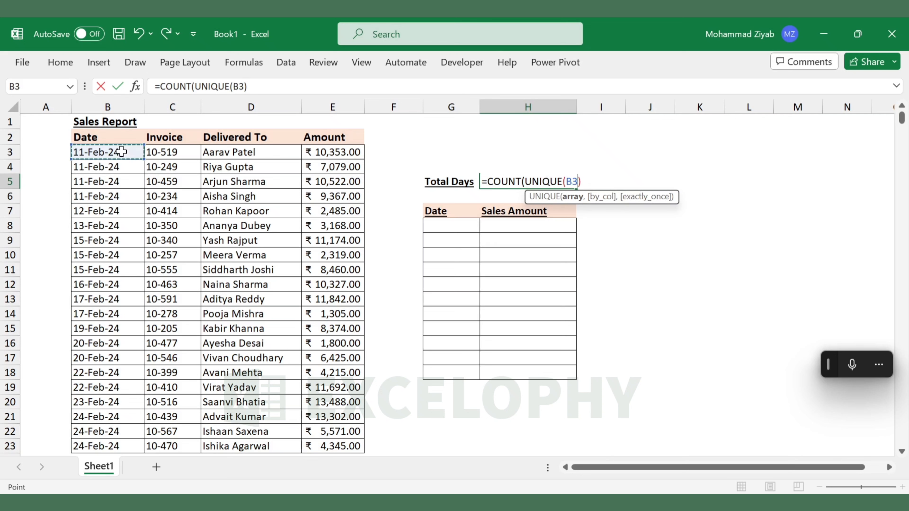
key(ctrl+shift+Down)
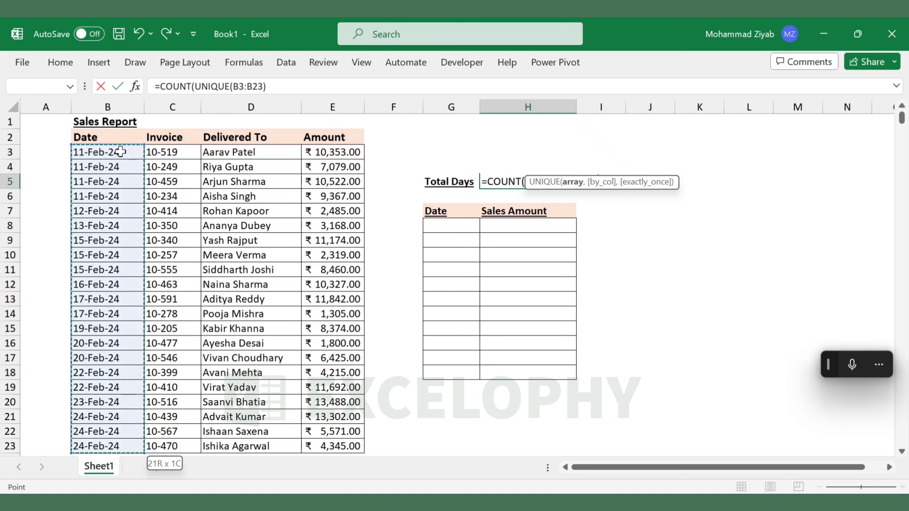
click(120, 152)
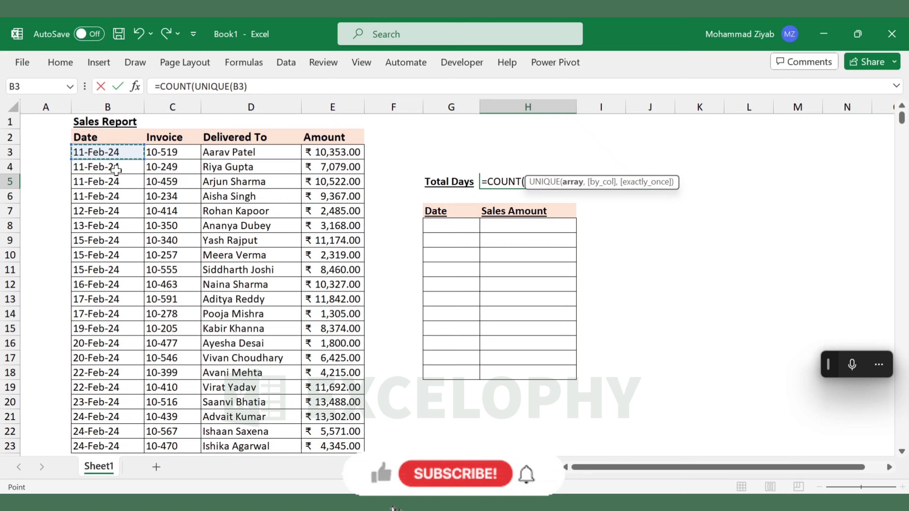
key(ctrl+shift+Down)
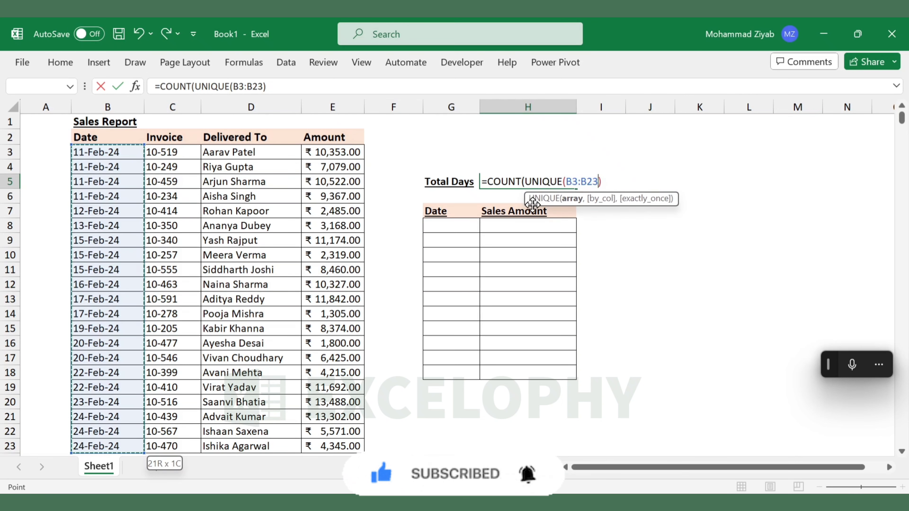
click(617, 180)
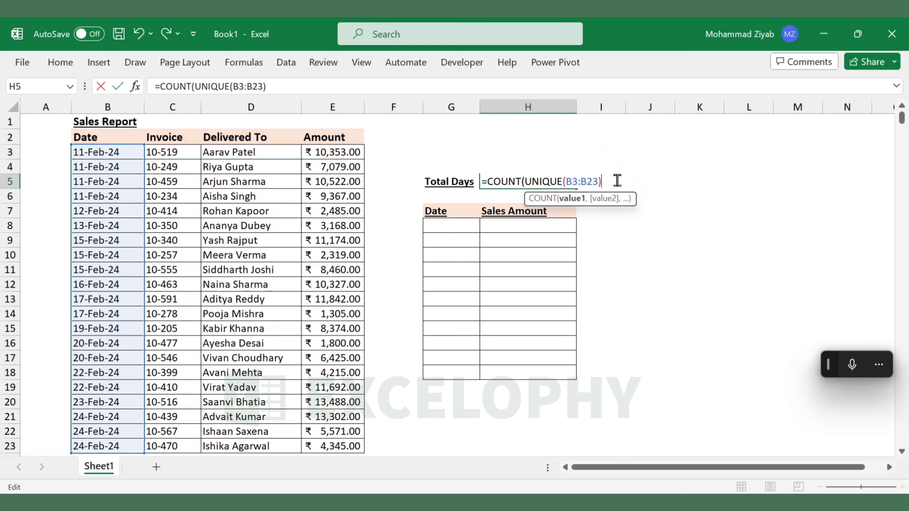
text())
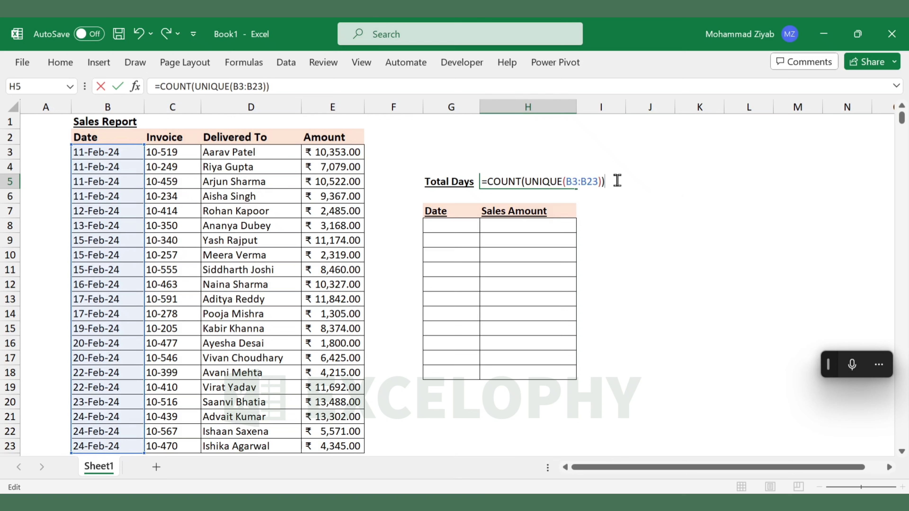
key(Return)
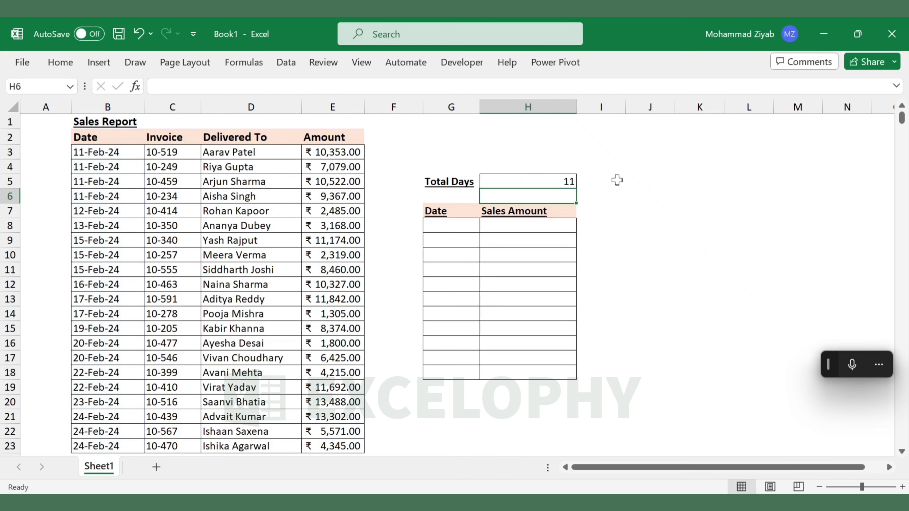
click(534, 182)
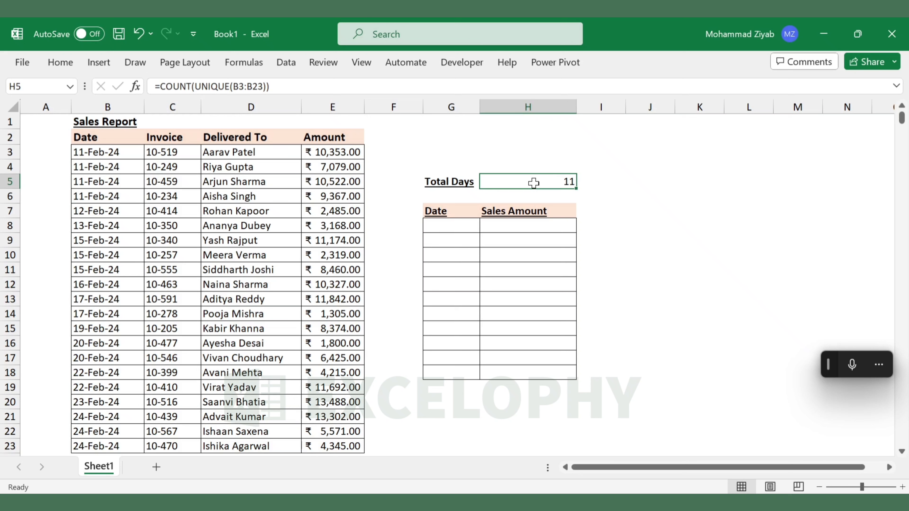
- Enter =UNIQUE(B3:B23) in G8 to list each distinct date under the summary table's Date header
click(456, 230)
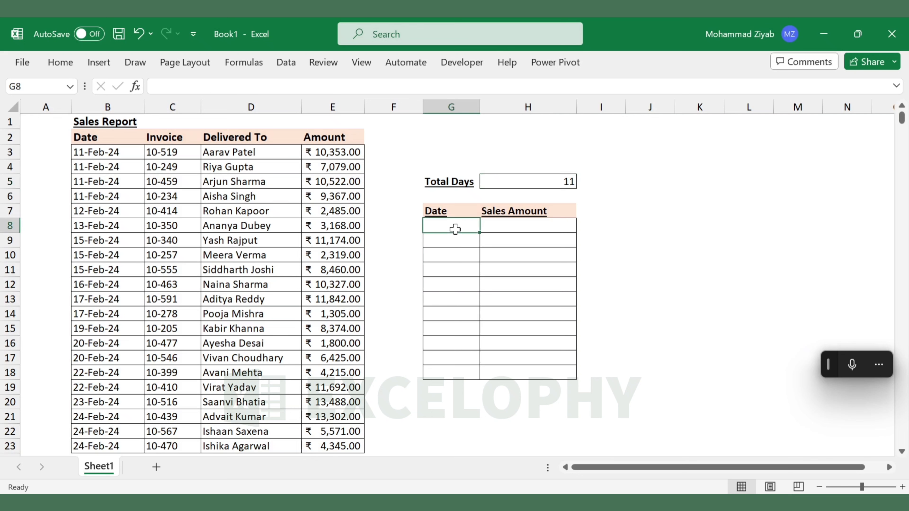
text(=uniq)
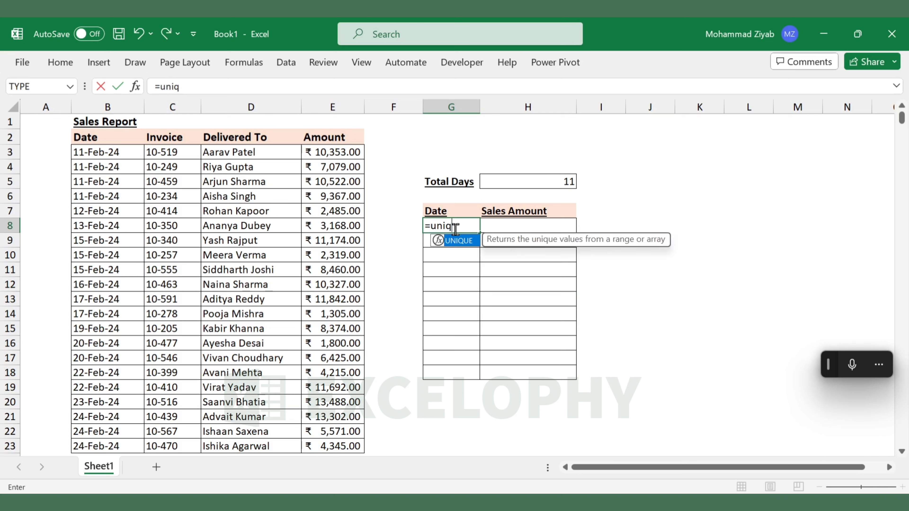
key(Tab)
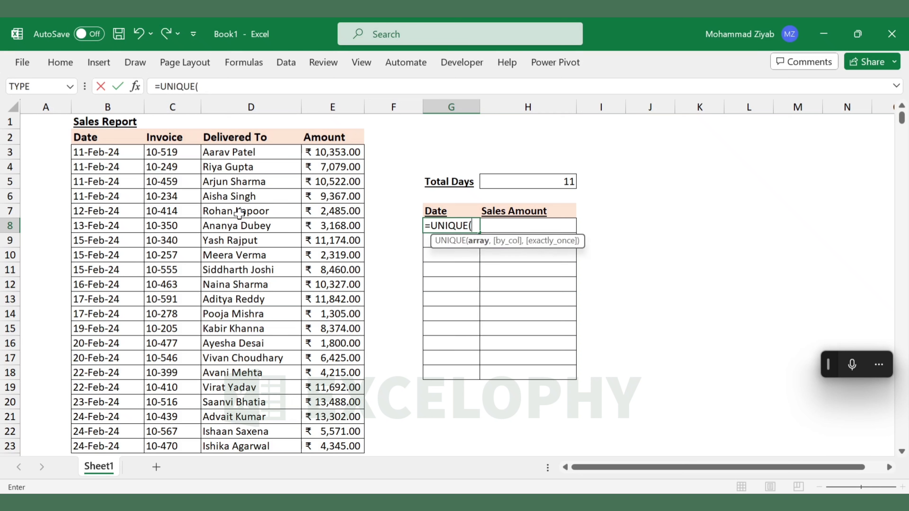
click(121, 151)
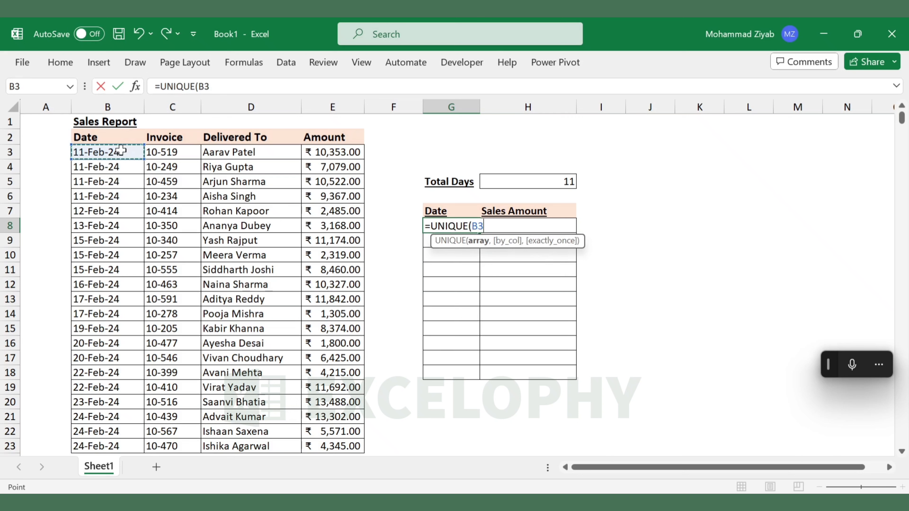
key(ctrl+shift+Down)
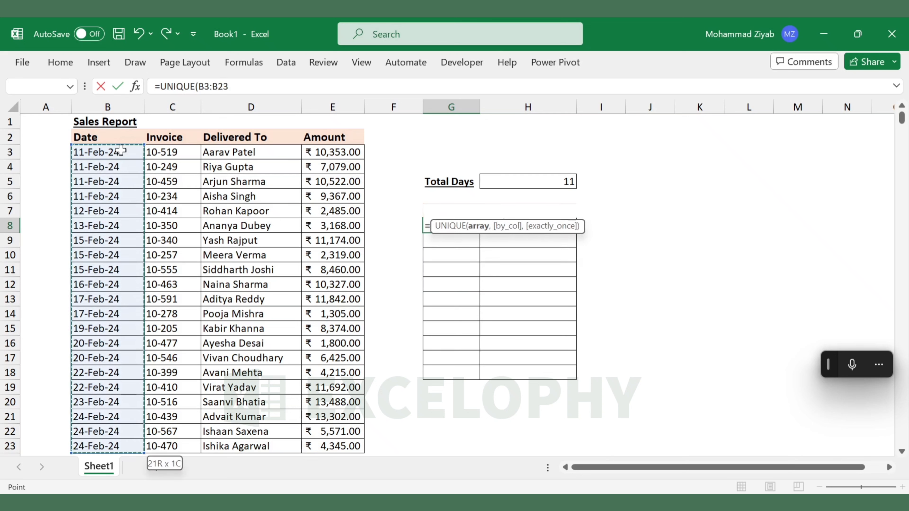
key(Return)
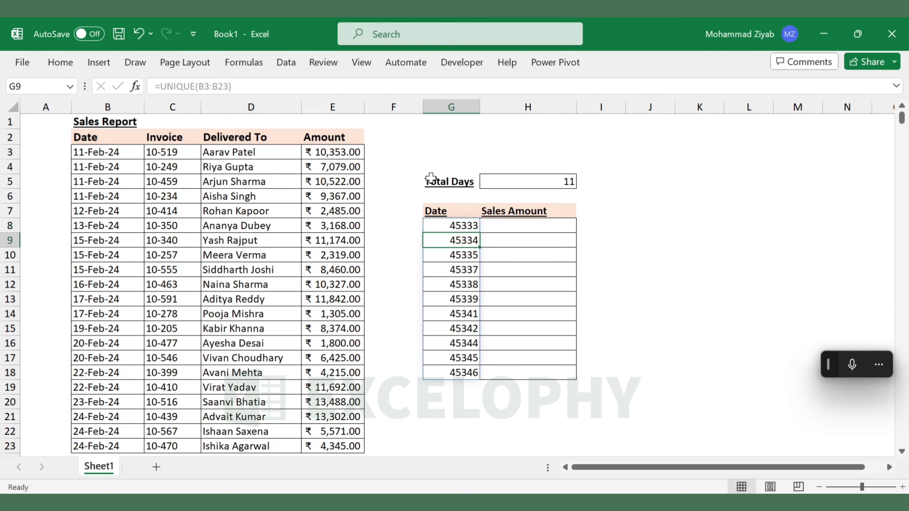
- Format the spilled serial numbers in G8:G18 as dates in day-month-year style, such as 11-Feb-24
click(444, 225)
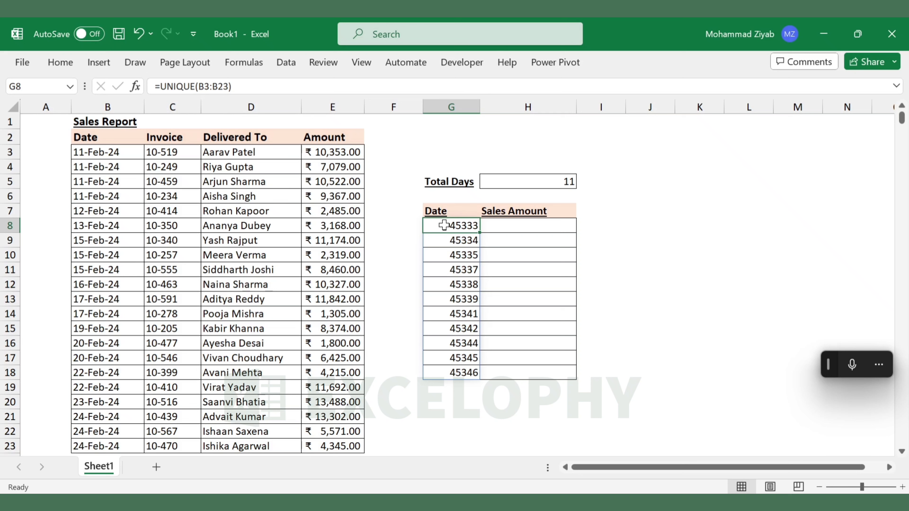
key(ctrl+shift+Down)
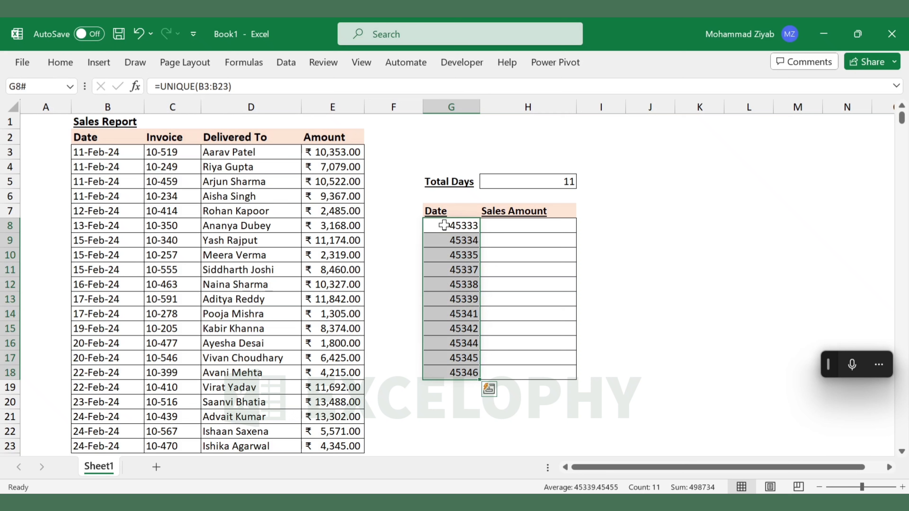
key(ctrl+shift+3)
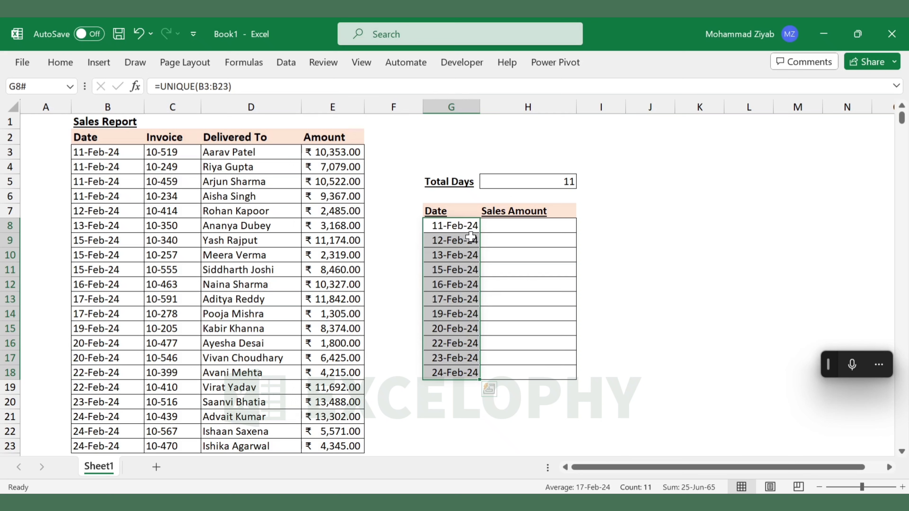
- Enter =SUMIF(B3:B23,G8,E3:E23) in H8 to total the sales amount for the first date in the summary table
click(490, 231)
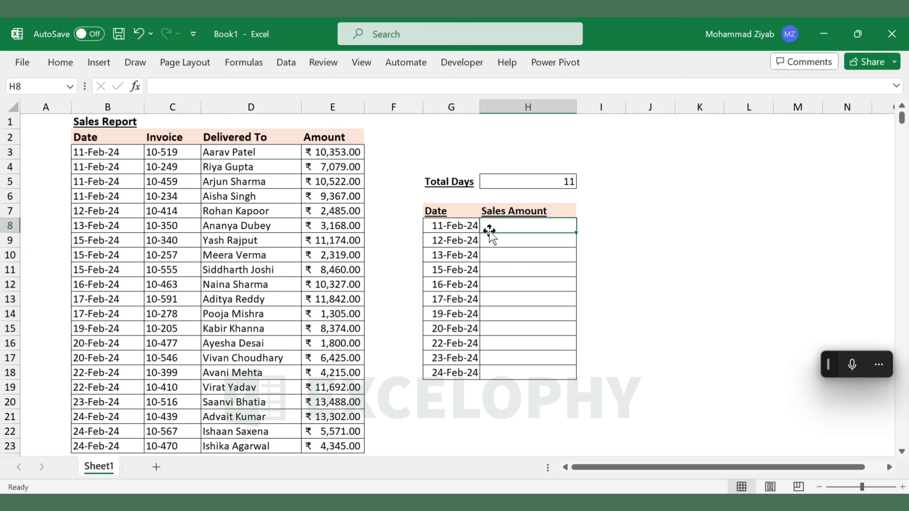
text(=)
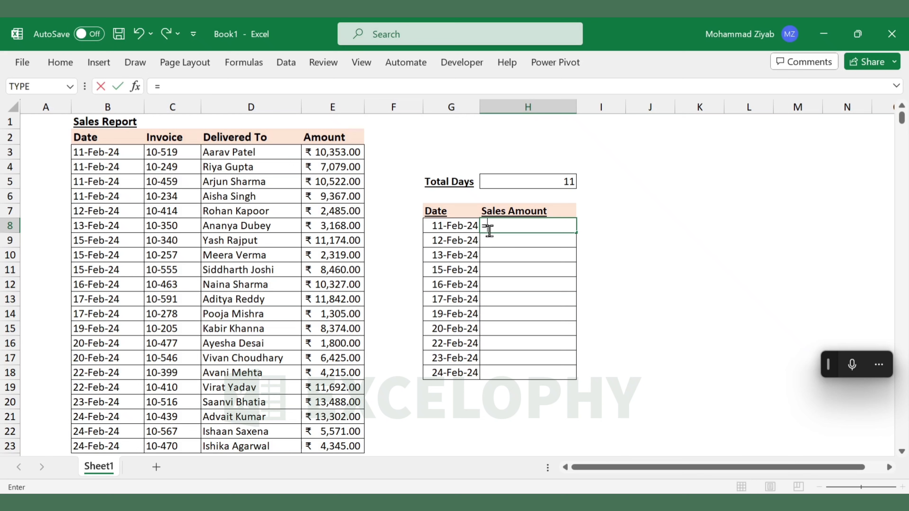
text(sumif)
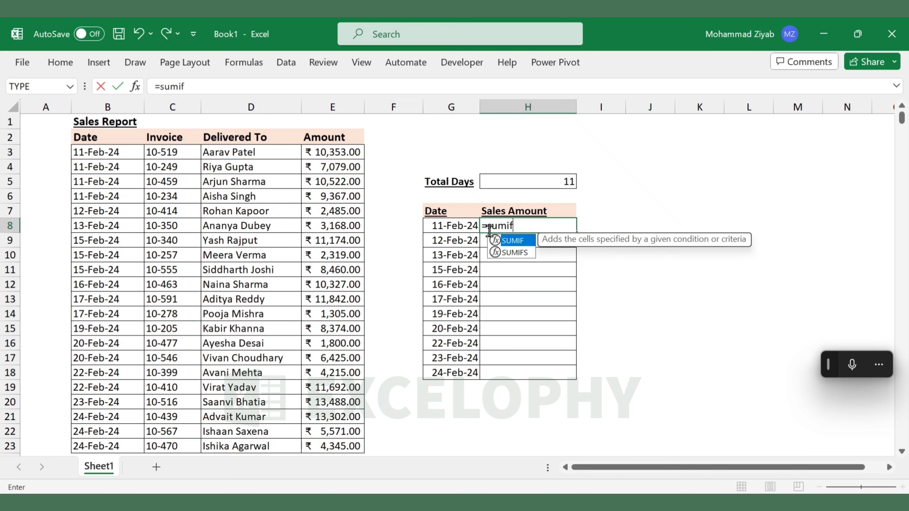
key(Tab)
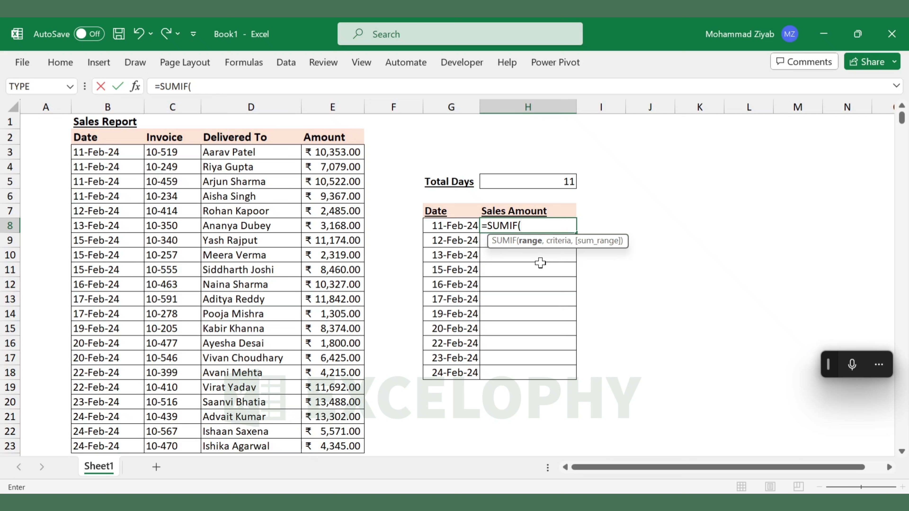
click(88, 151)
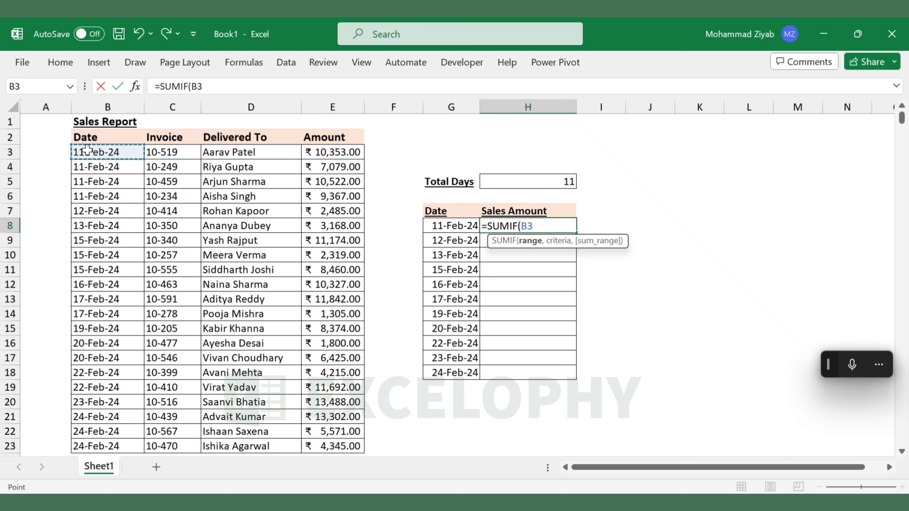
key(ctrl+shift+Down)
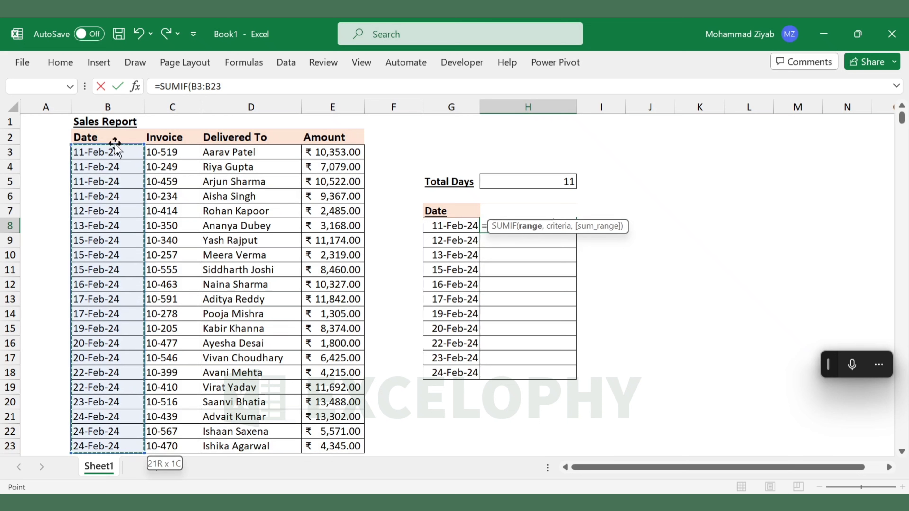
text(,)
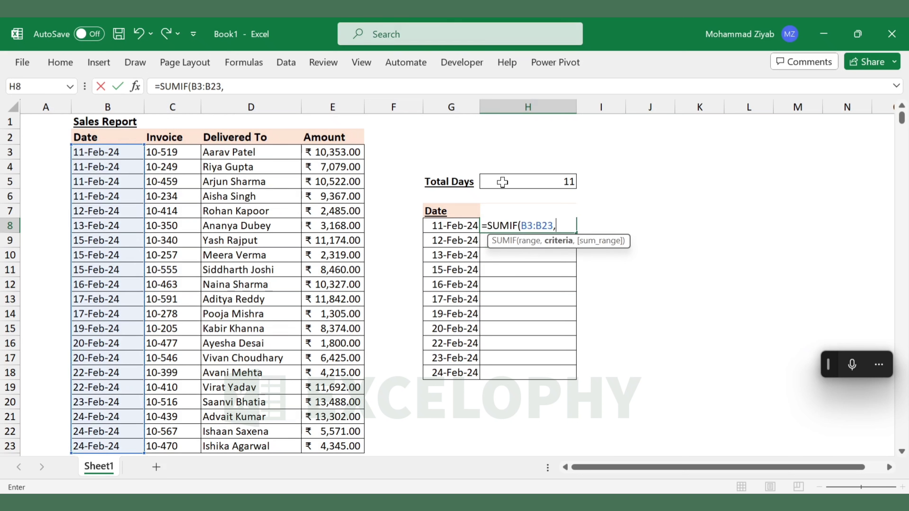
click(456, 229)
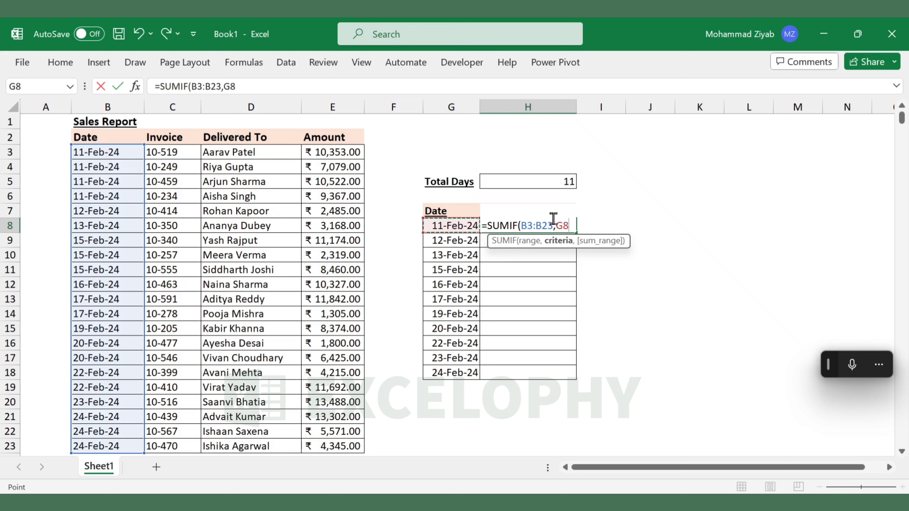
drag(554, 224, 521, 225)
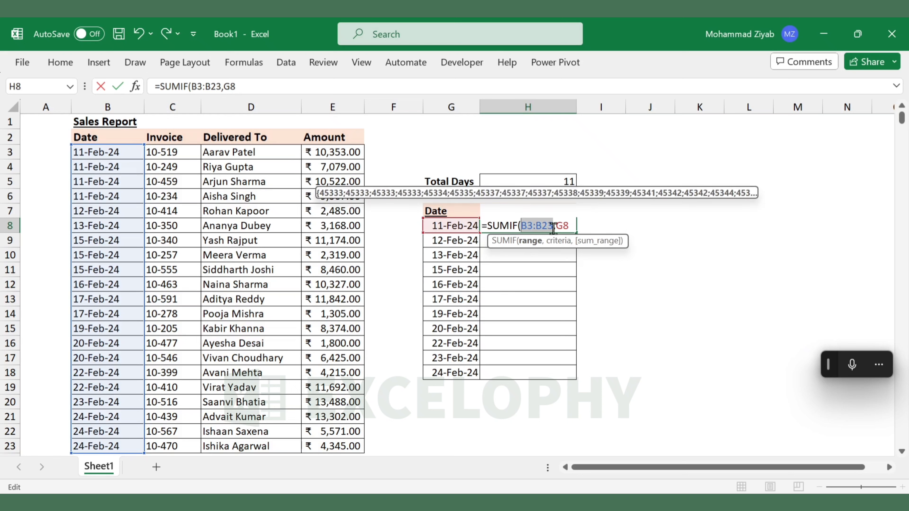
click(573, 229)
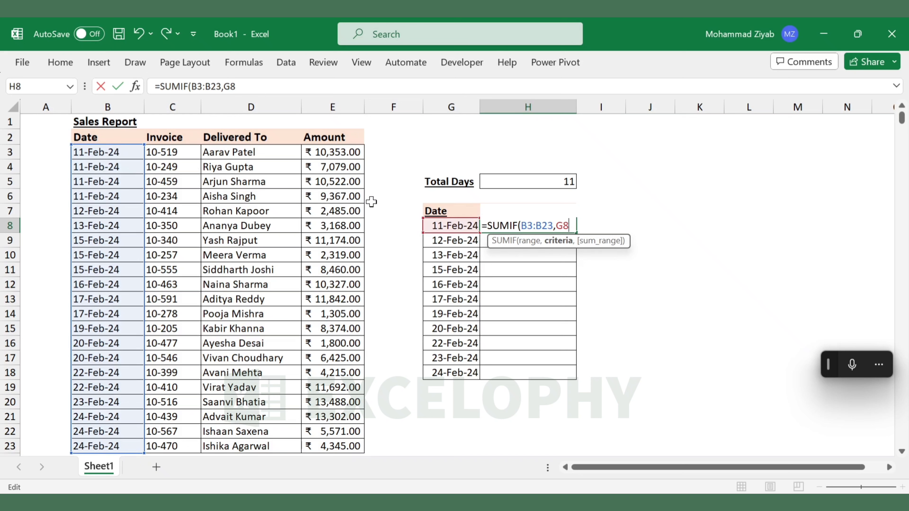
text(,)
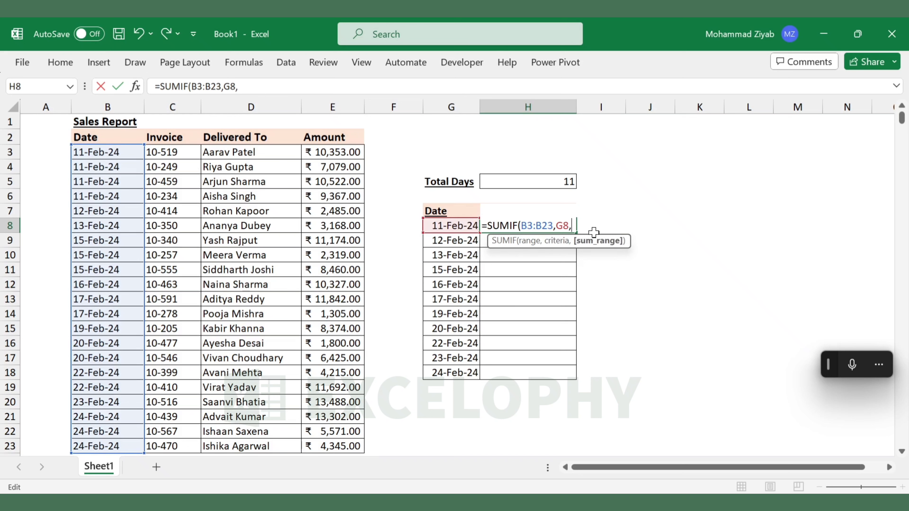
click(334, 154)
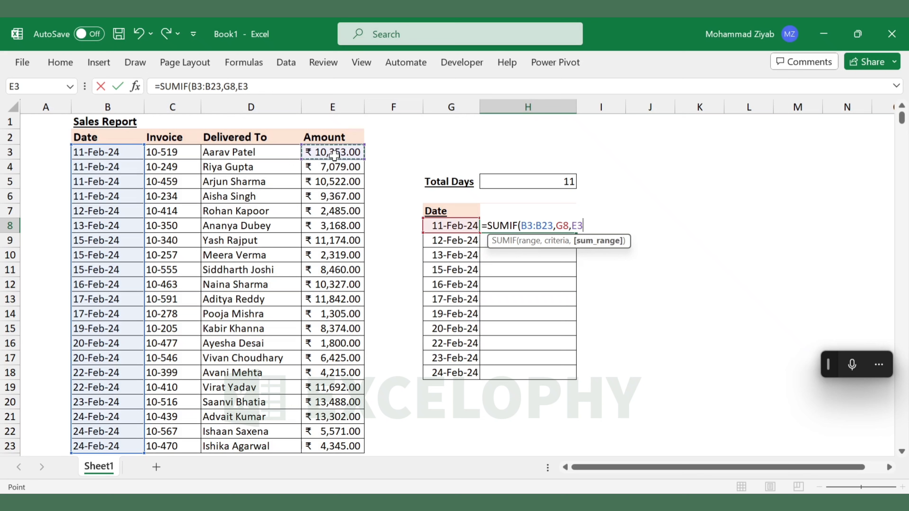
key(ctrl+shift+Down)
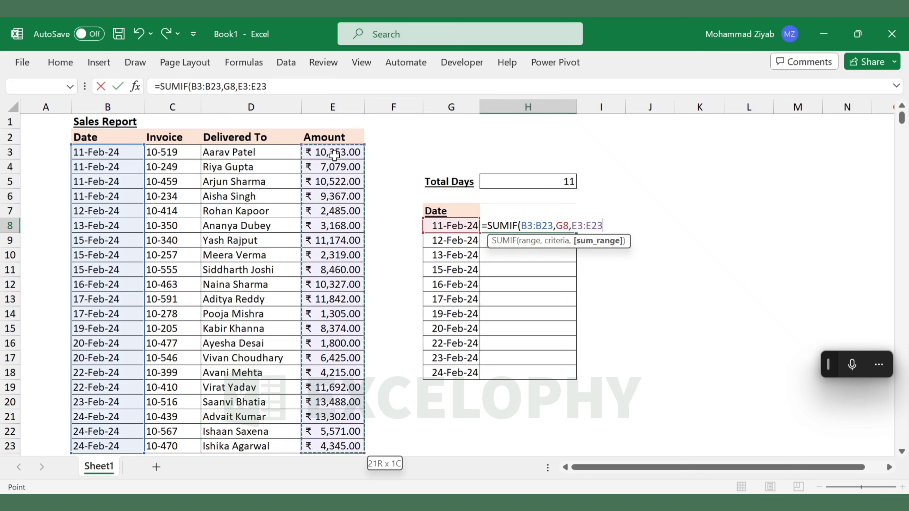
key(Return)
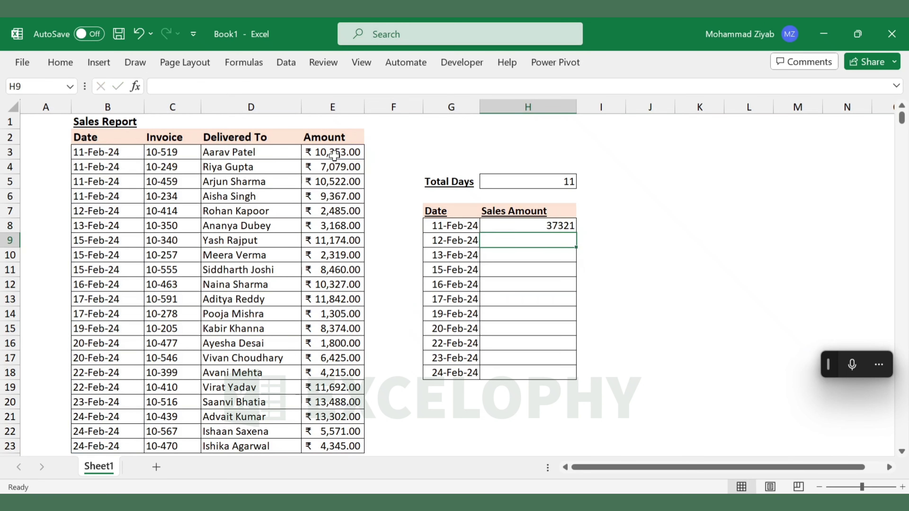
- Fill the relative-reference SUMIF formula from H8 down the Sales Amount column to H18
click(503, 222)
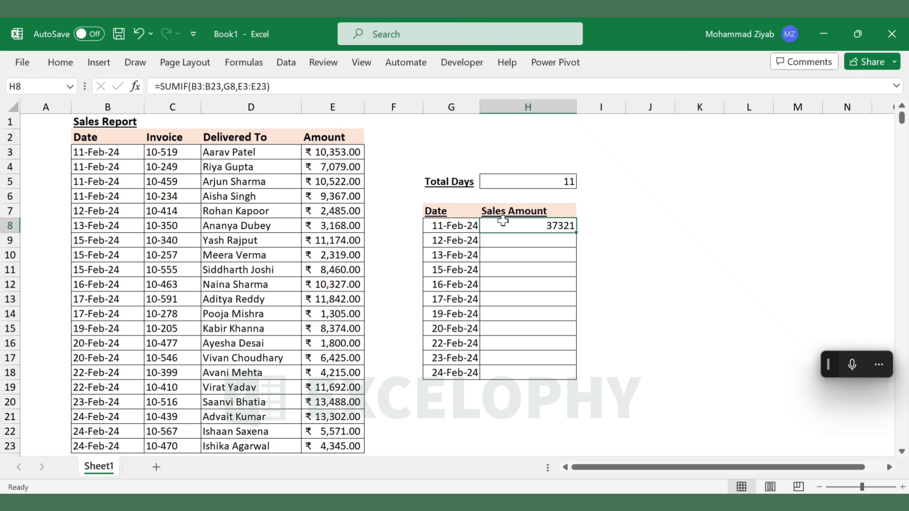
double_click(576, 235)
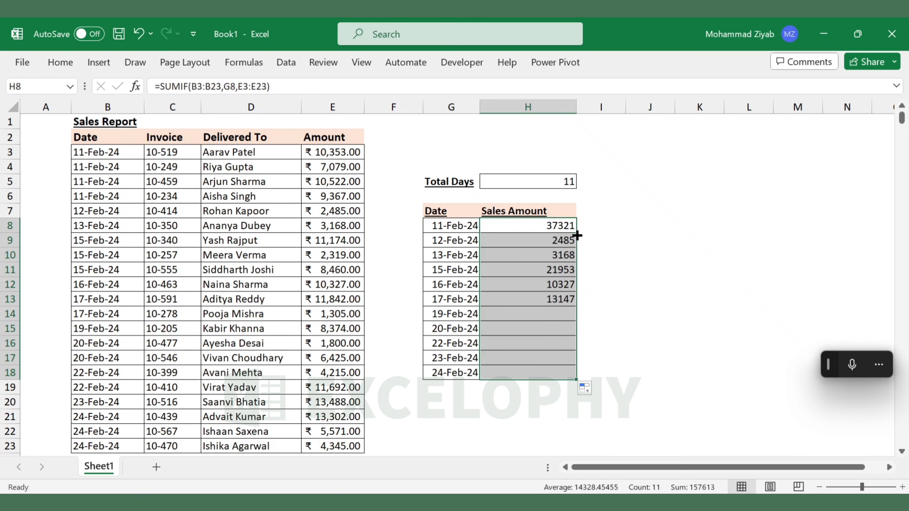
click(558, 286)
- Compare the SUMIF formulas in H8 and H9 to examine how their date and amount ranges shift between rows
double_click(526, 239)
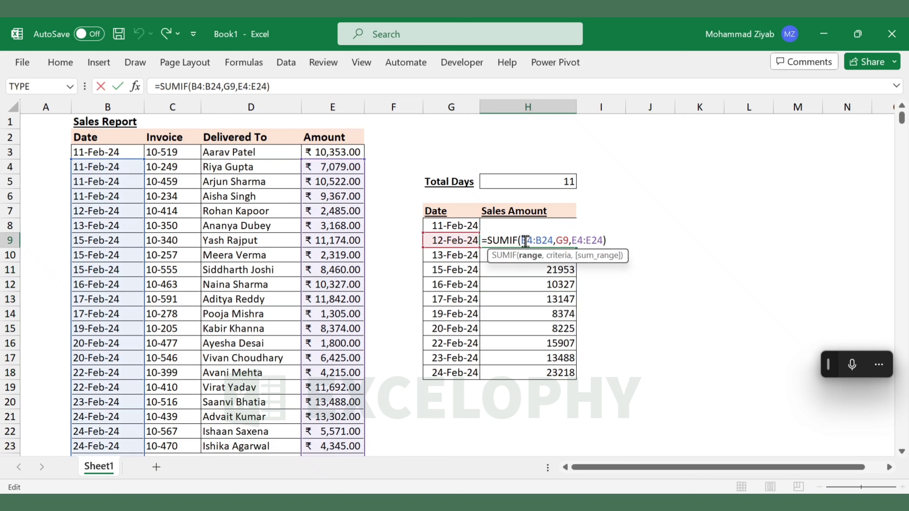
key(Return)
click(516, 226)
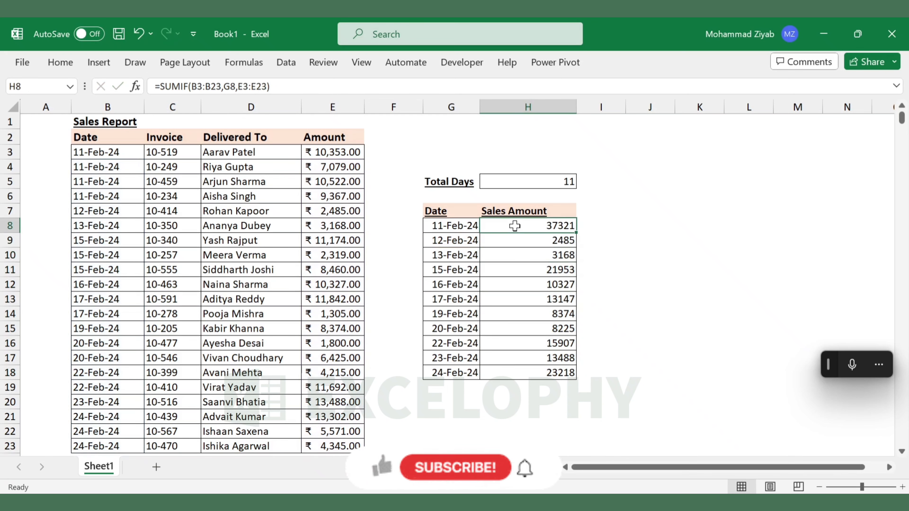
double_click(515, 226)
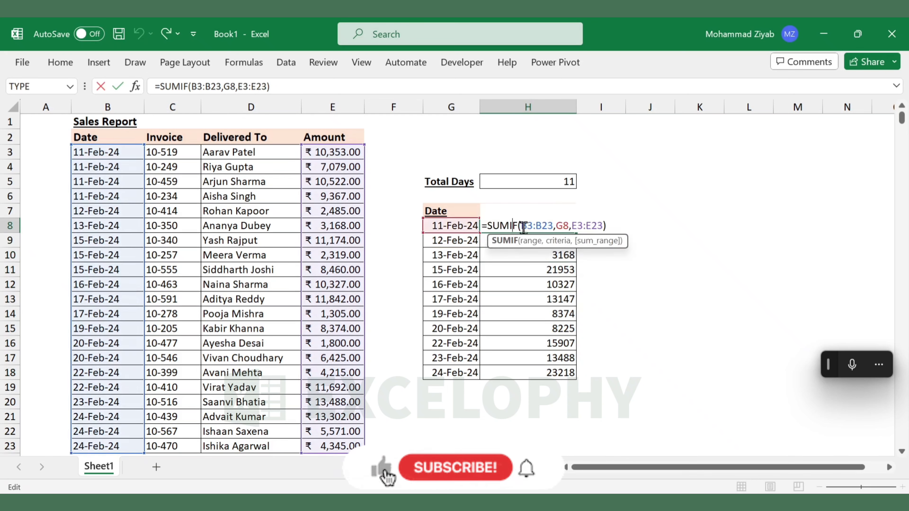
drag(521, 226, 602, 227)
key(Escape)
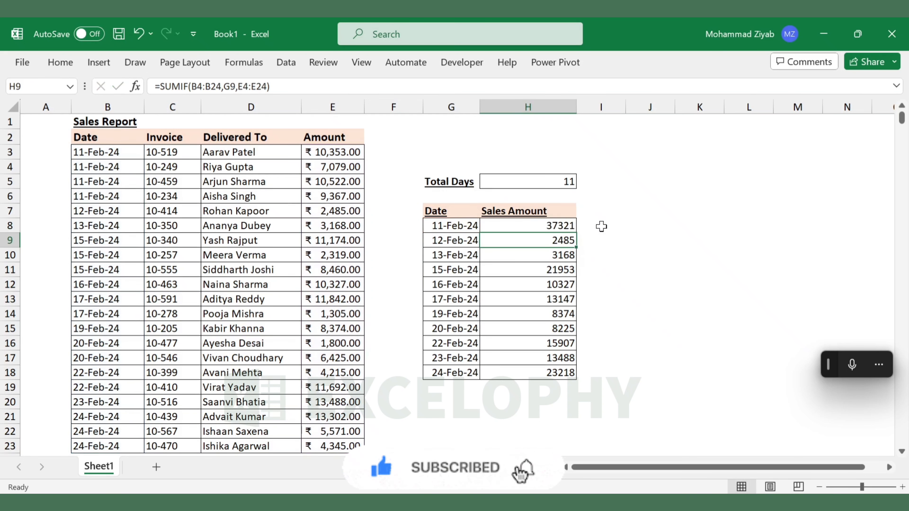
double_click(560, 240)
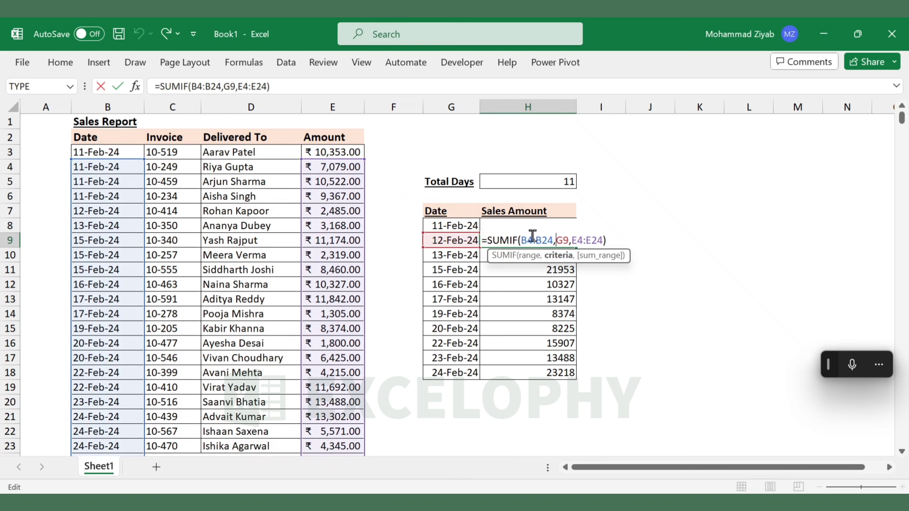
key(Return)
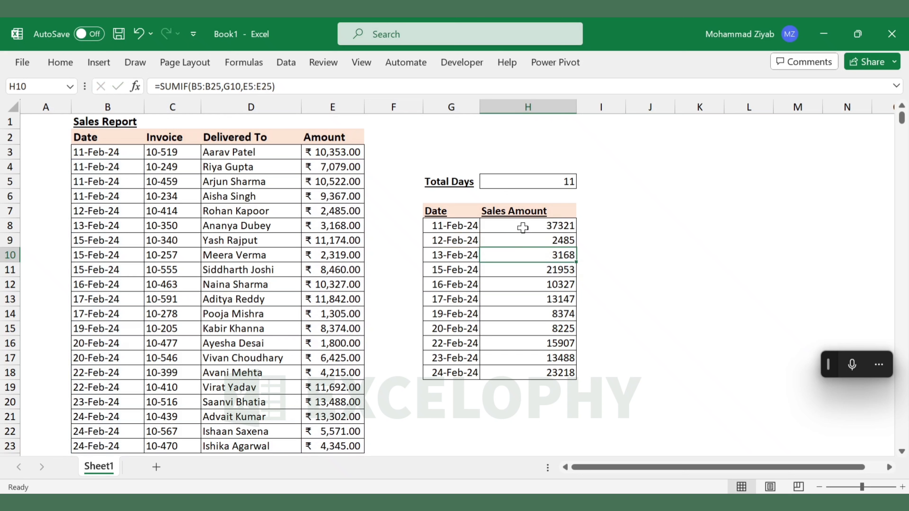
- Make the date and amount ranges in H8 absolute, so the formula reads =SUMIF($B$3:$B$23,G8,$E$3:$E$23)
double_click(523, 227)
drag(522, 228, 551, 227)
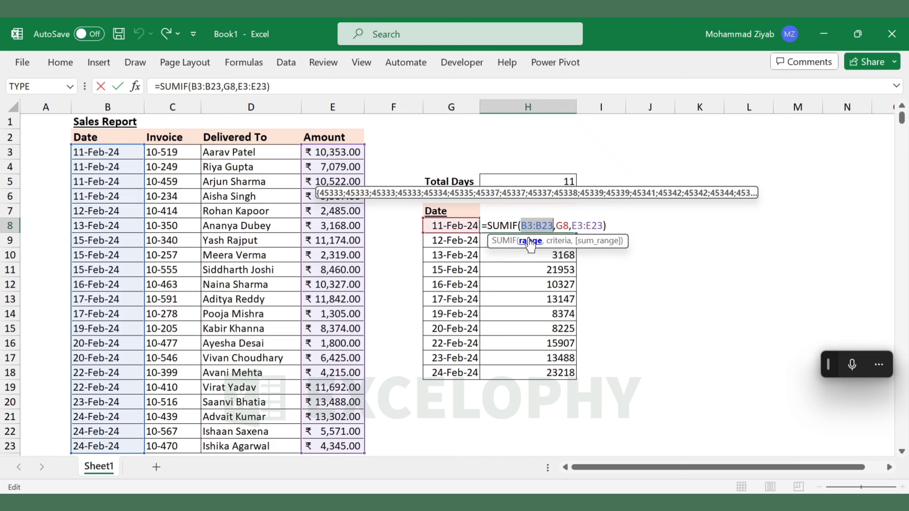
key(F4)
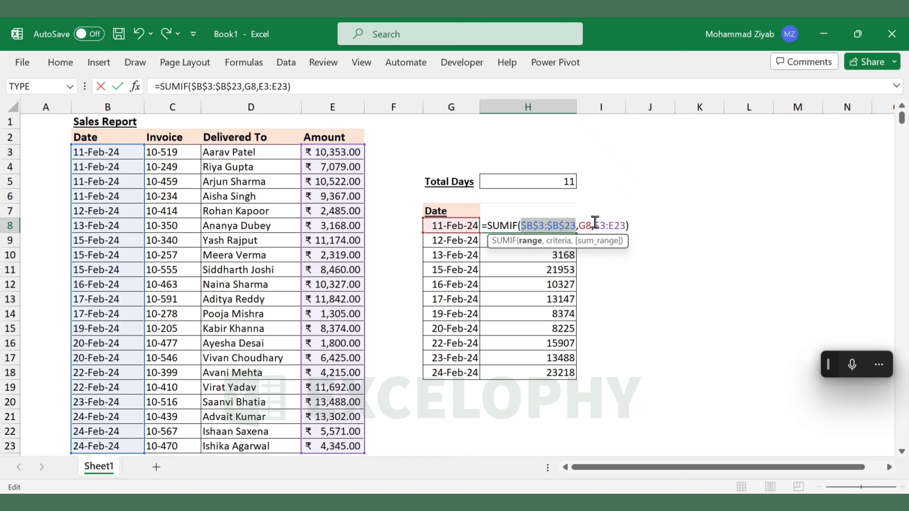
drag(595, 226, 627, 229)
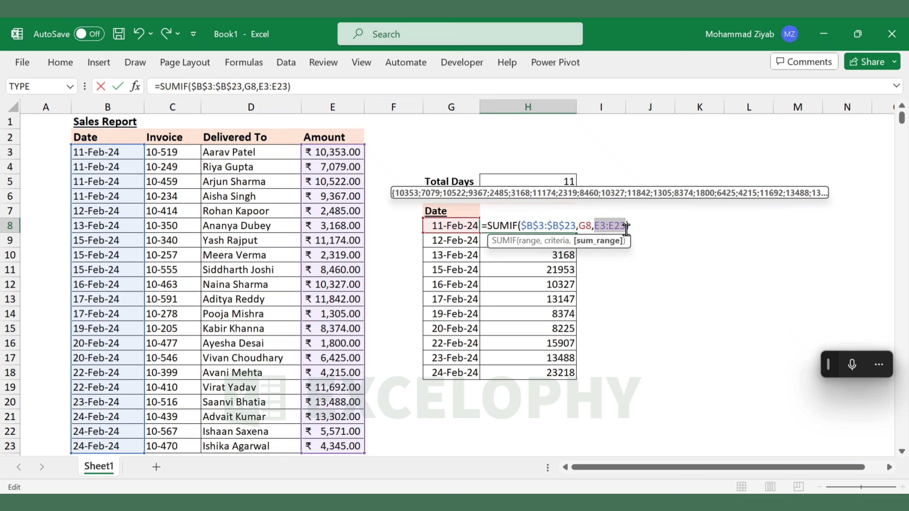
key(F4)
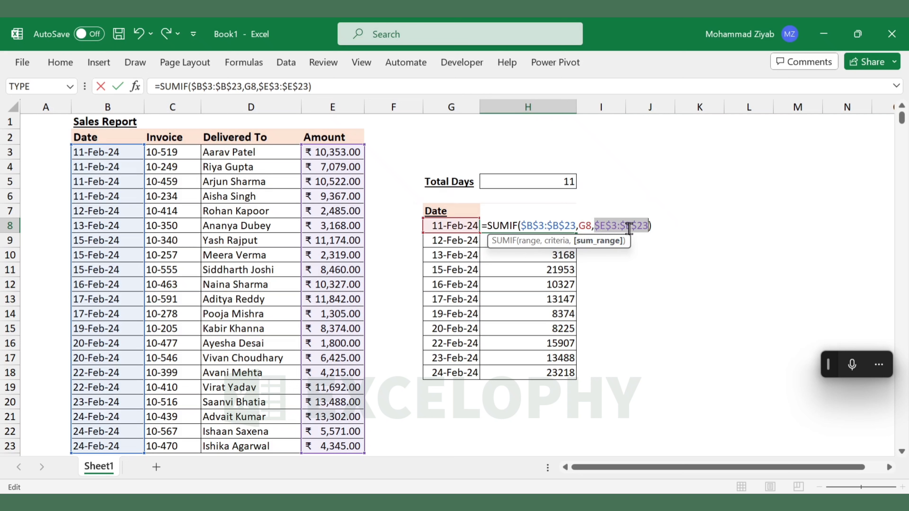
key(Return)
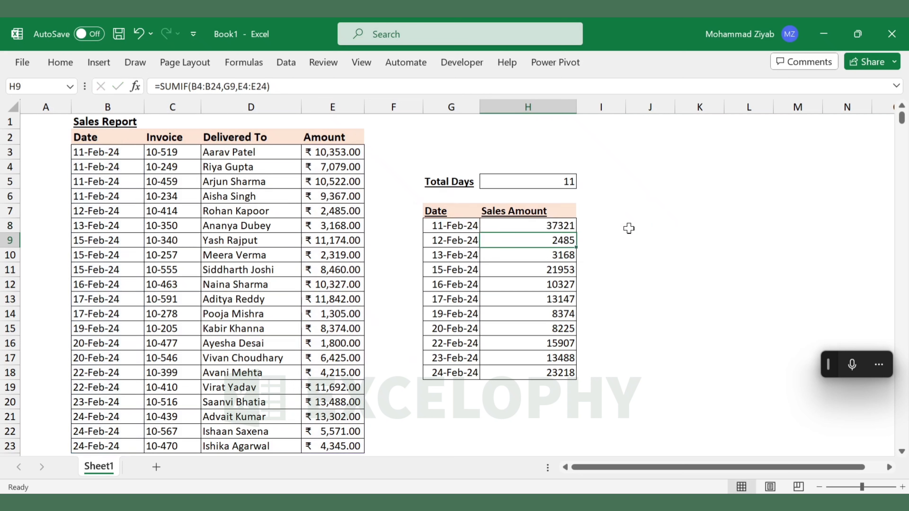
- Copy the SUMIF formula with absolute ranges from H8 down through H18, replacing the existing formulas
click(567, 225)
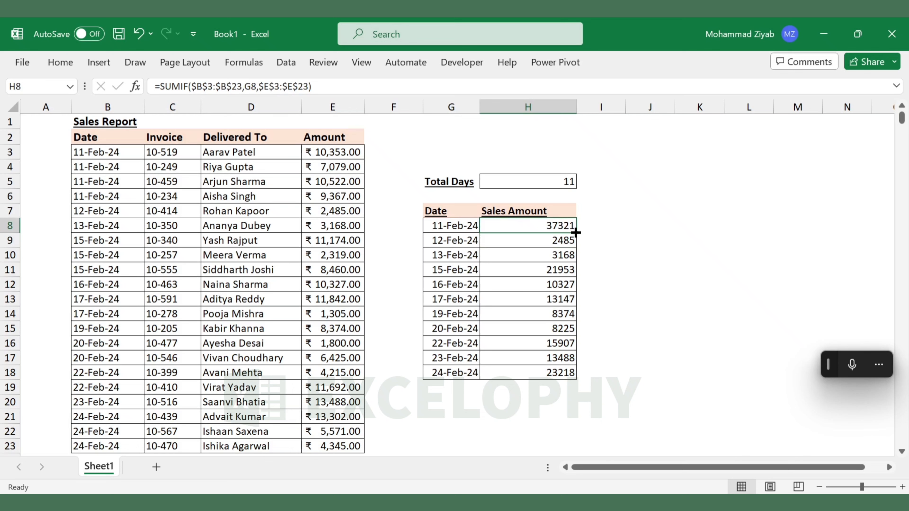
double_click(575, 233)
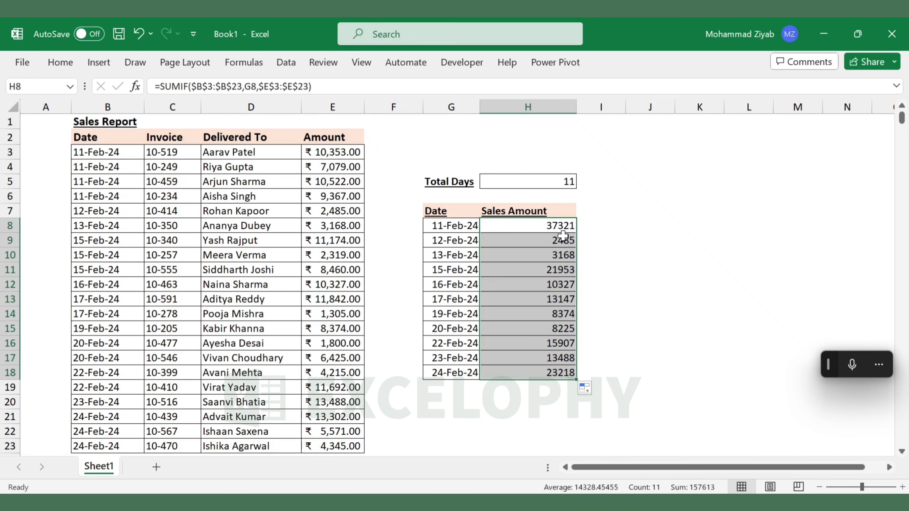
click(556, 236)
- Check the Sales Amount formulas from H8 to H18 one by one for fixed ranges and the matching date criterion
click(550, 228)
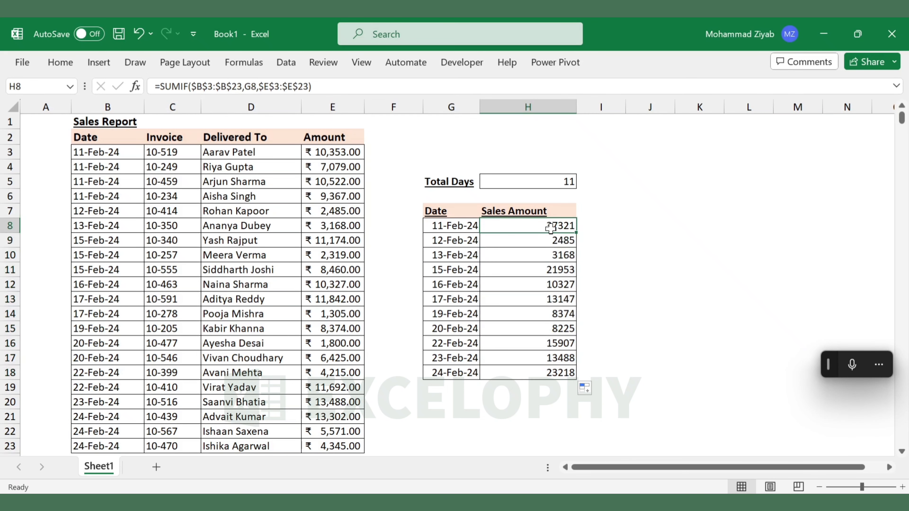
click(551, 235)
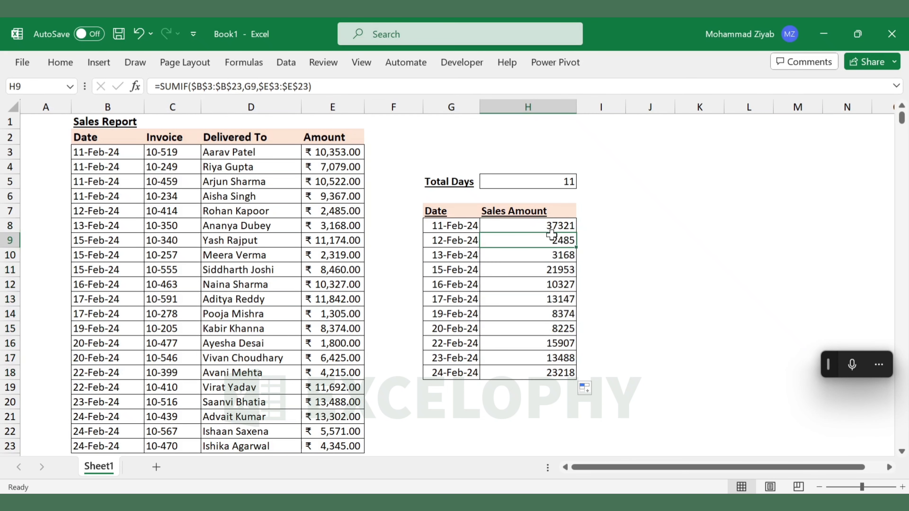
click(552, 255)
click(551, 269)
click(552, 282)
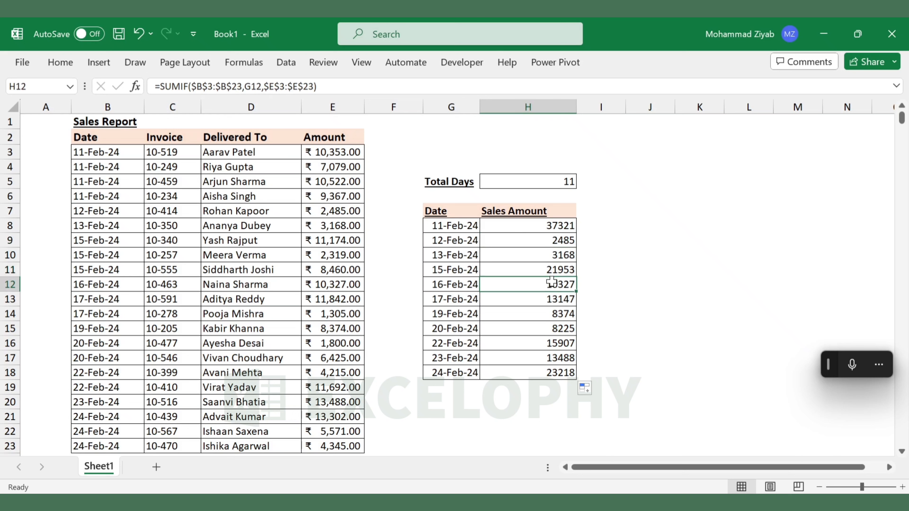
click(554, 297)
click(556, 312)
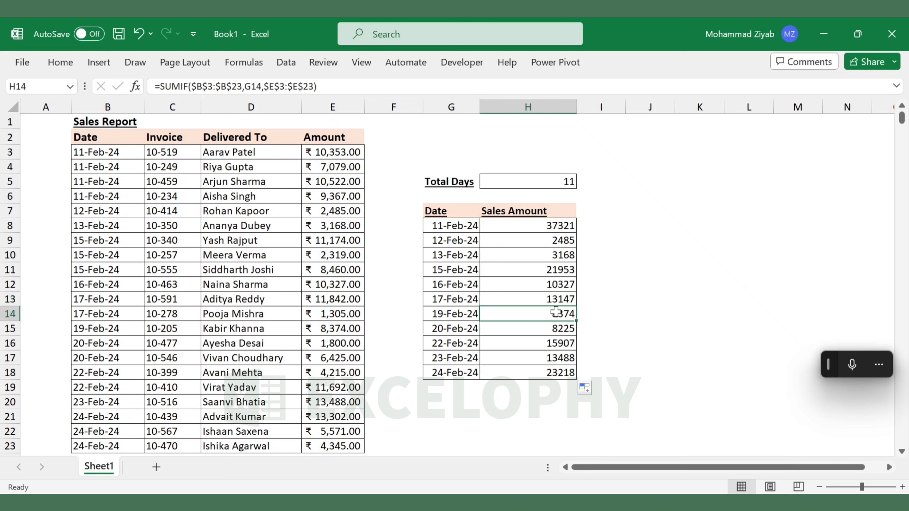
click(557, 330)
click(558, 345)
click(558, 361)
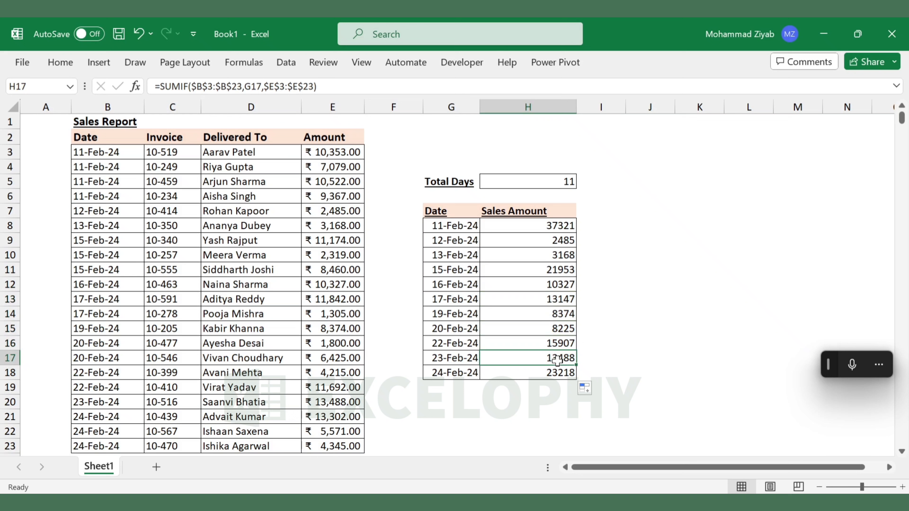
click(558, 374)
click(552, 404)
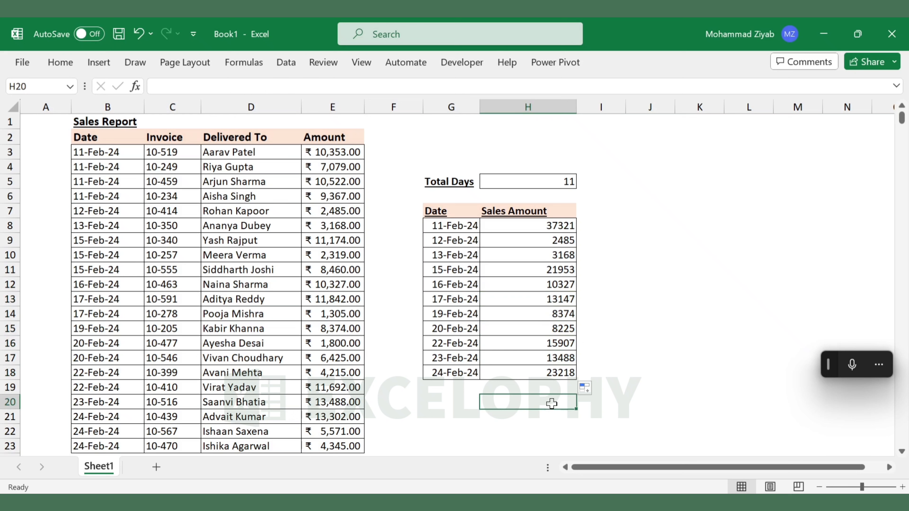